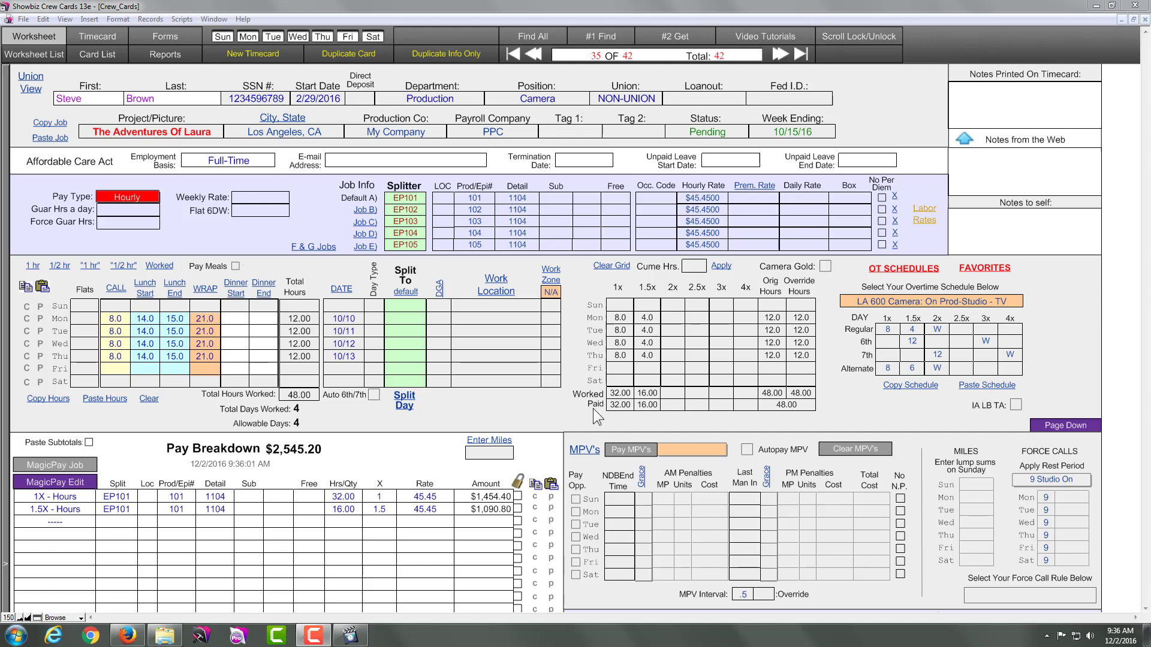
# Enter Friday's call as 8, lunch from 14 to 15 and wrap at 21, and recalculate the pay breakdown.
pyautogui.click(93, 471)
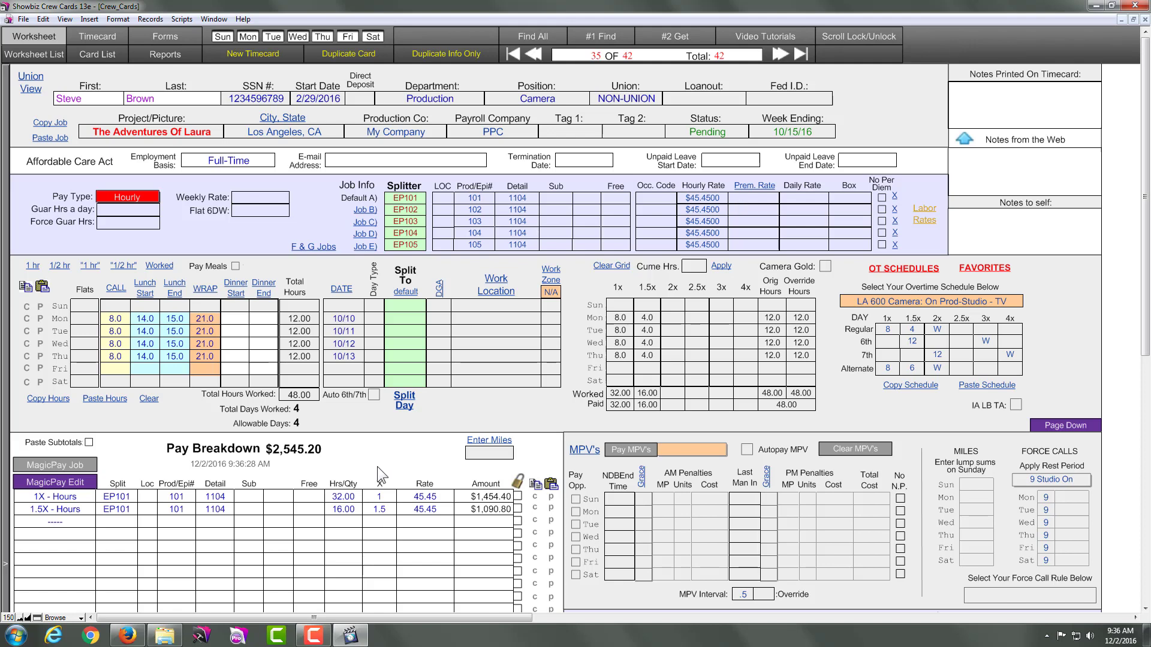
pyautogui.click(118, 370)
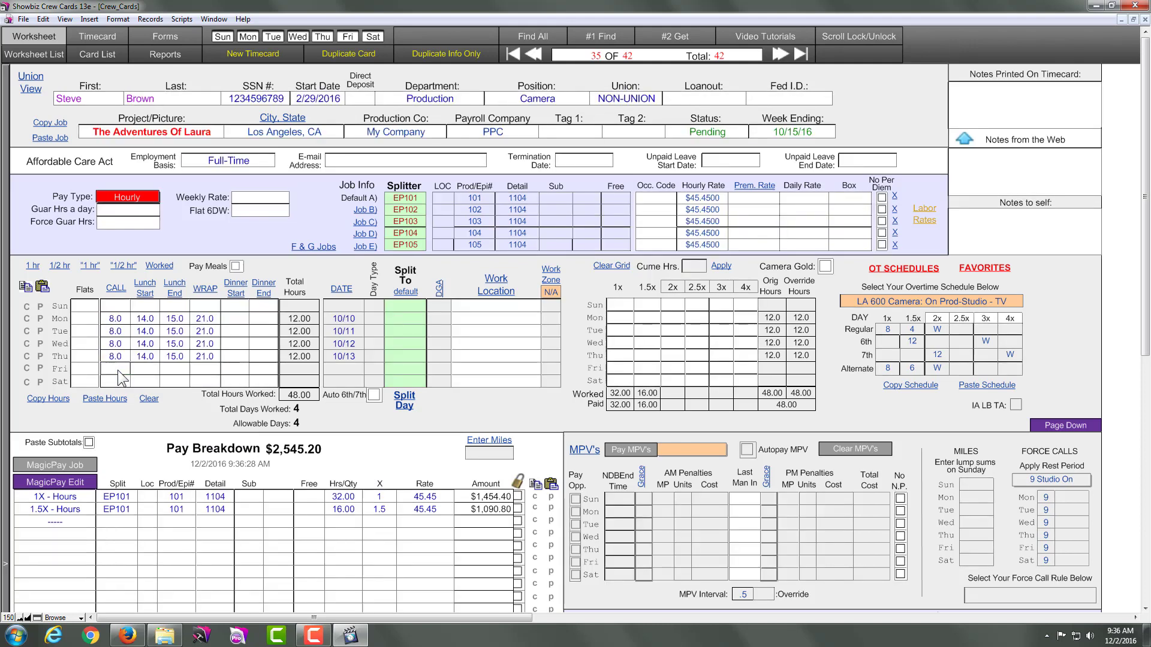
pyautogui.write('8')
pyautogui.press('Tab')
pyautogui.write('14')
pyautogui.press('Tab')
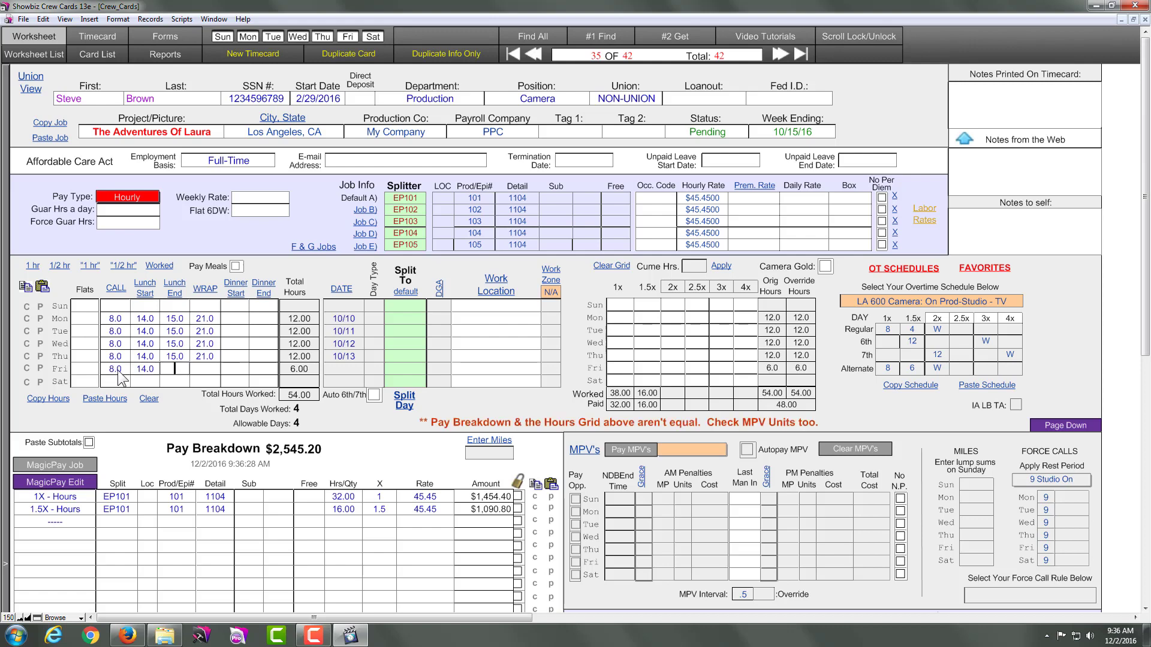
pyautogui.write('15')
pyautogui.press('Tab')
pyautogui.write('21')
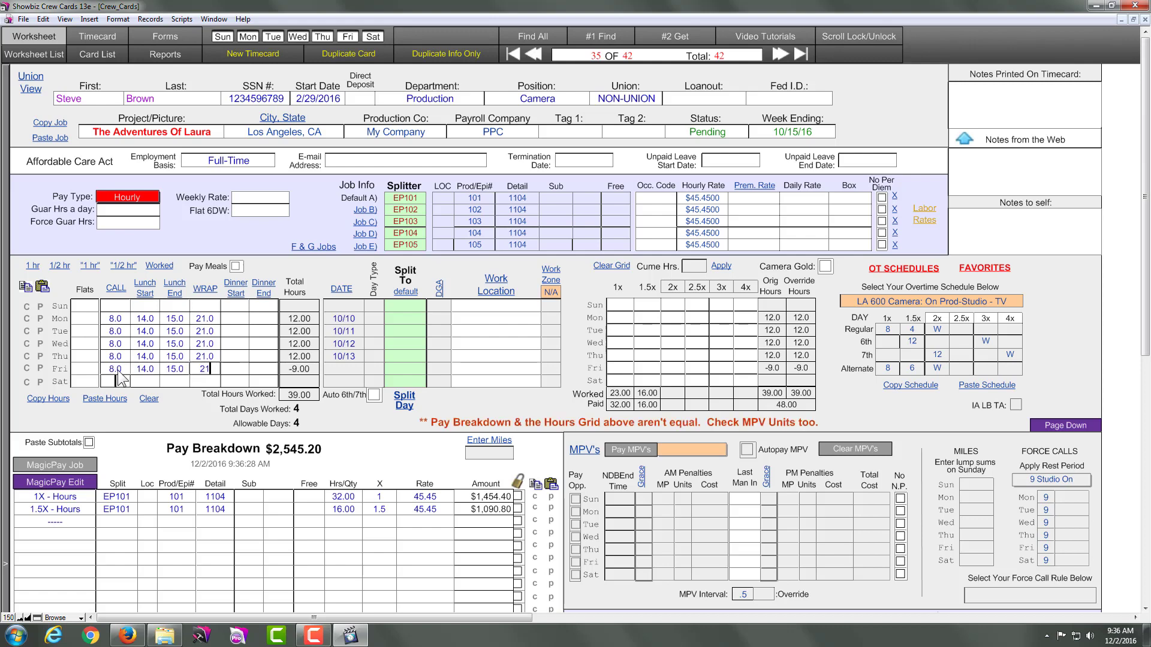
pyautogui.click(117, 380)
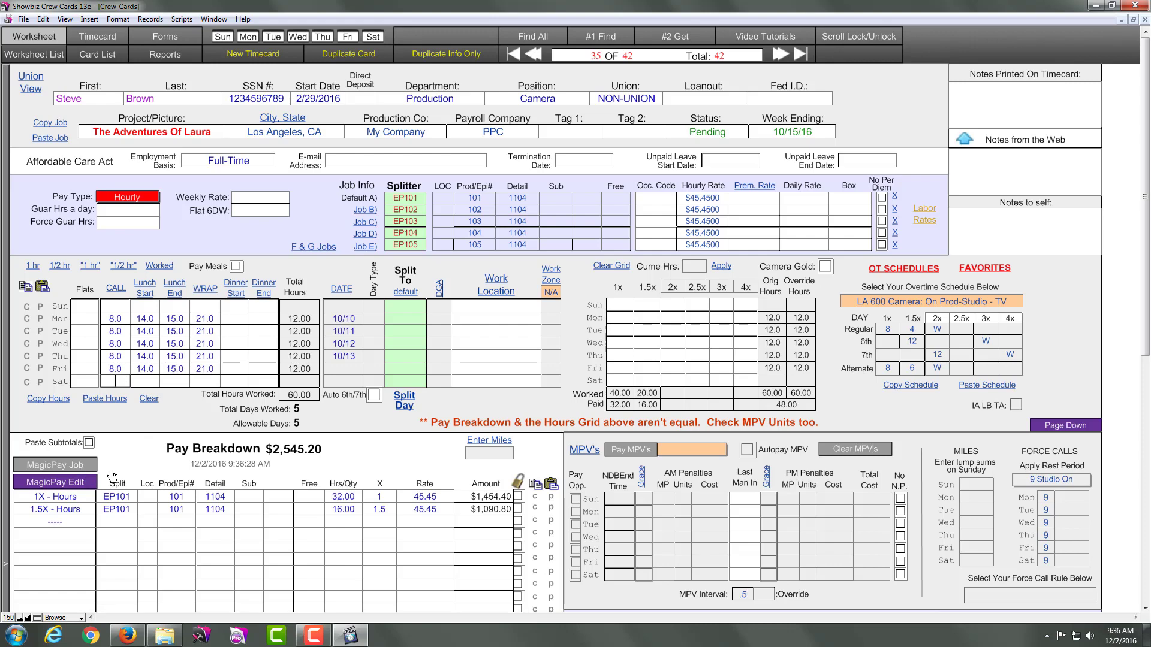
pyautogui.click(230, 490)
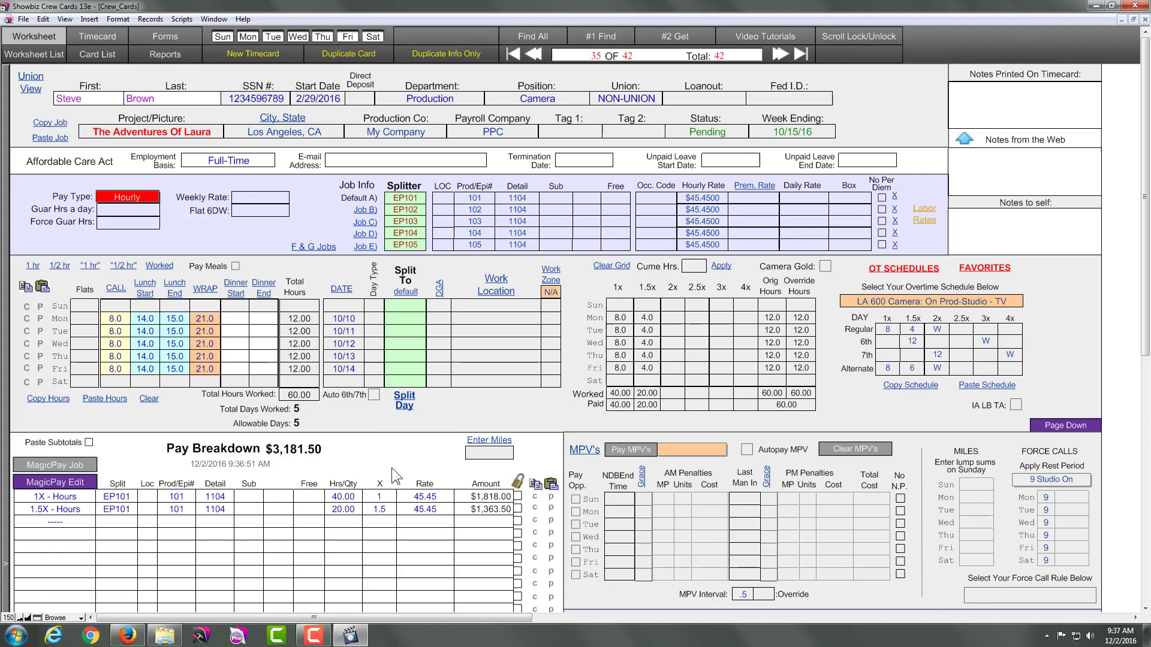
# Add Bonus as a new entry at the end of the pay breakdown's category value list.
pyautogui.click(1053, 428)
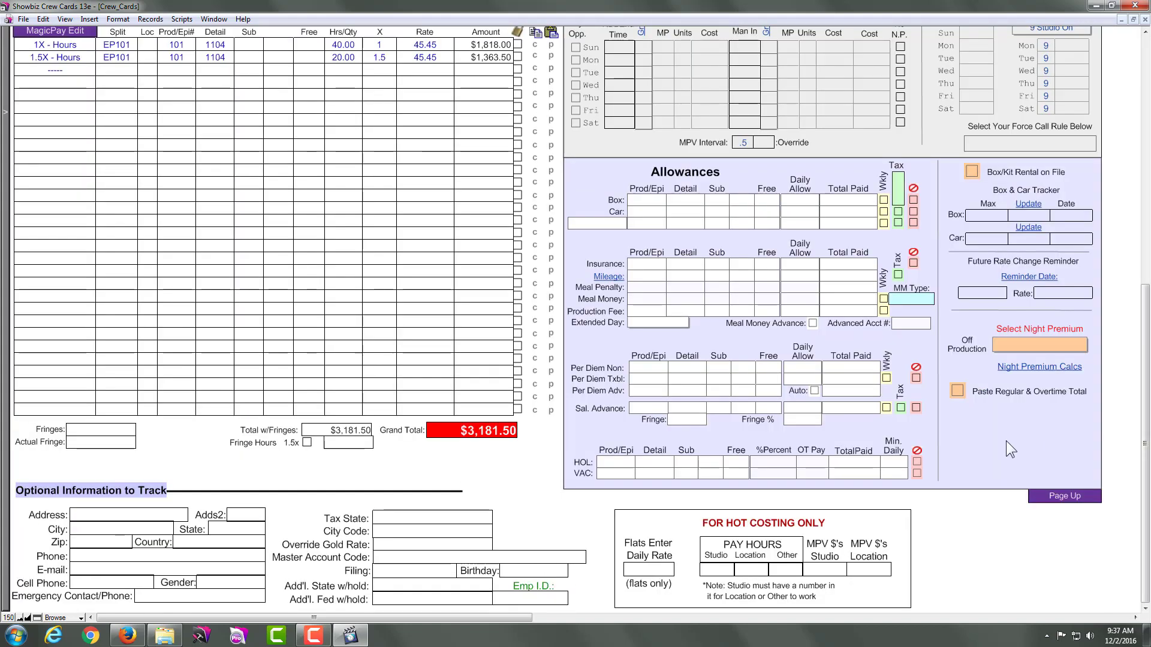
pyautogui.click(1064, 496)
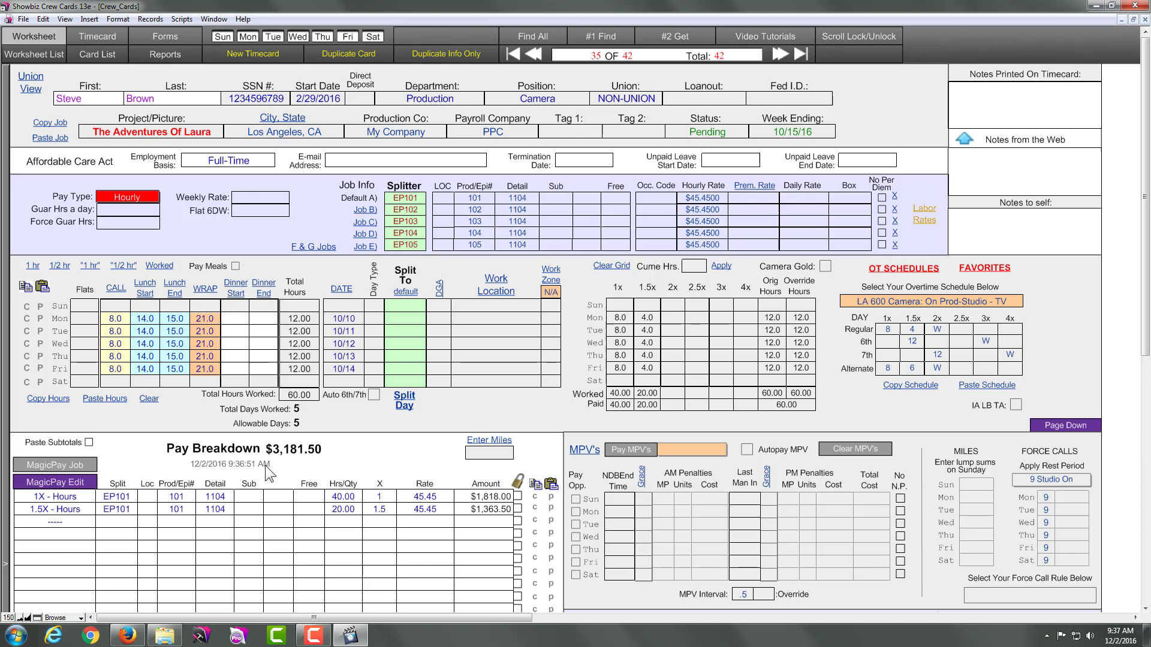
pyautogui.click(63, 535)
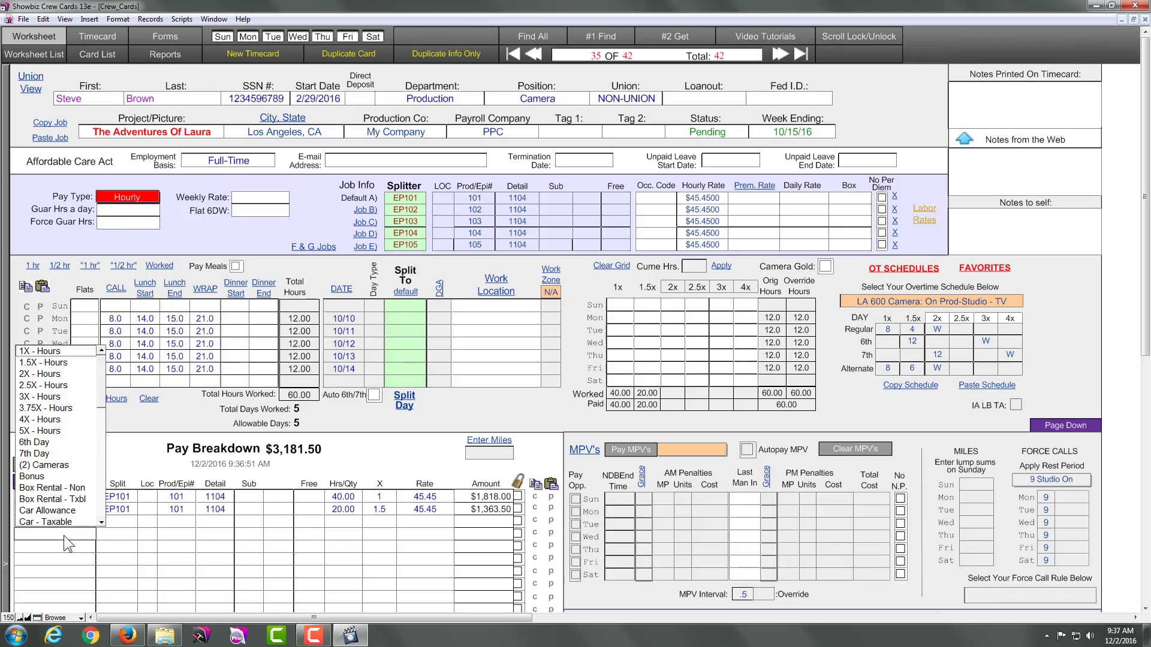
pyautogui.moveTo(101, 405); pyautogui.dragTo(104, 521)
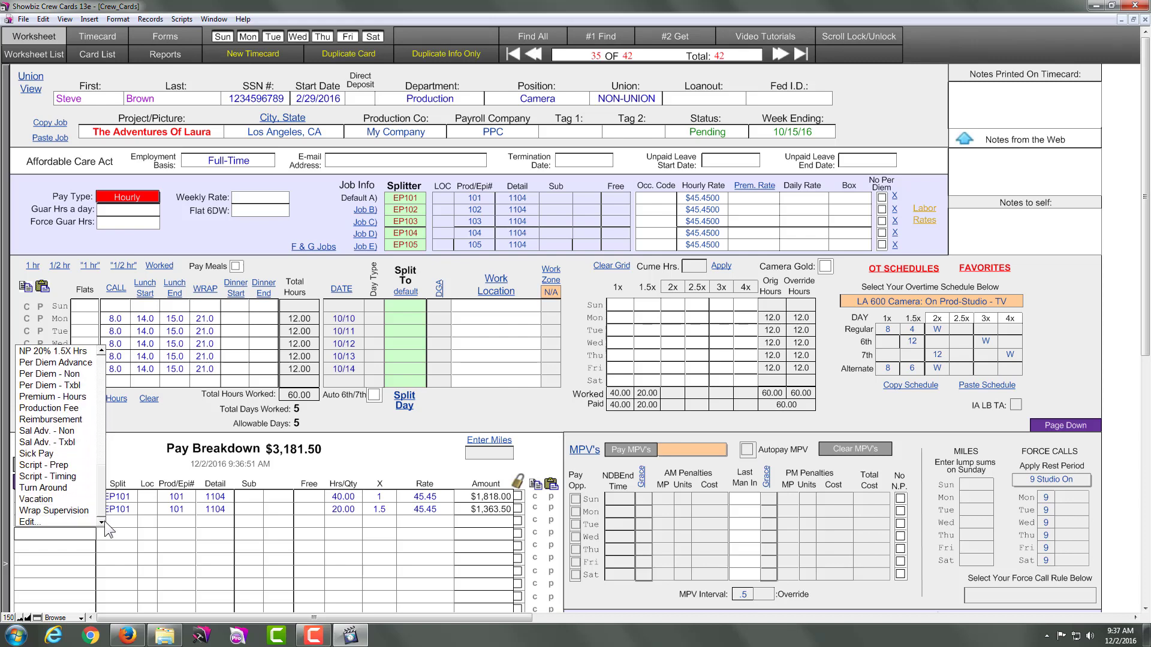
pyautogui.click(45, 521)
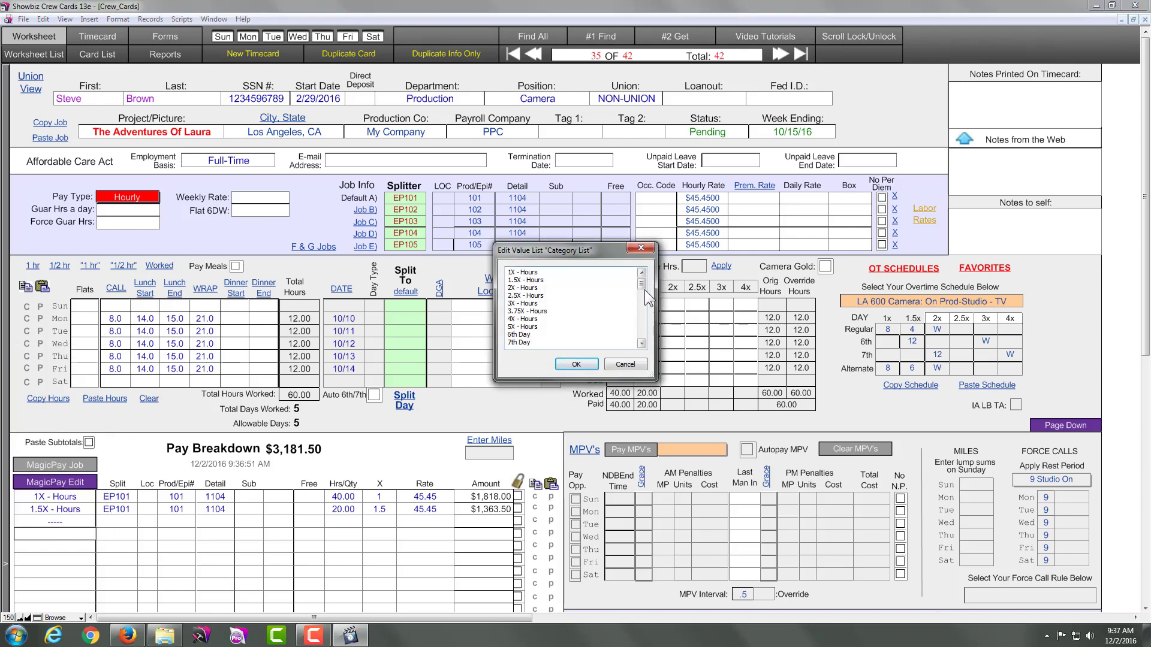
pyautogui.moveTo(643, 287); pyautogui.dragTo(637, 336)
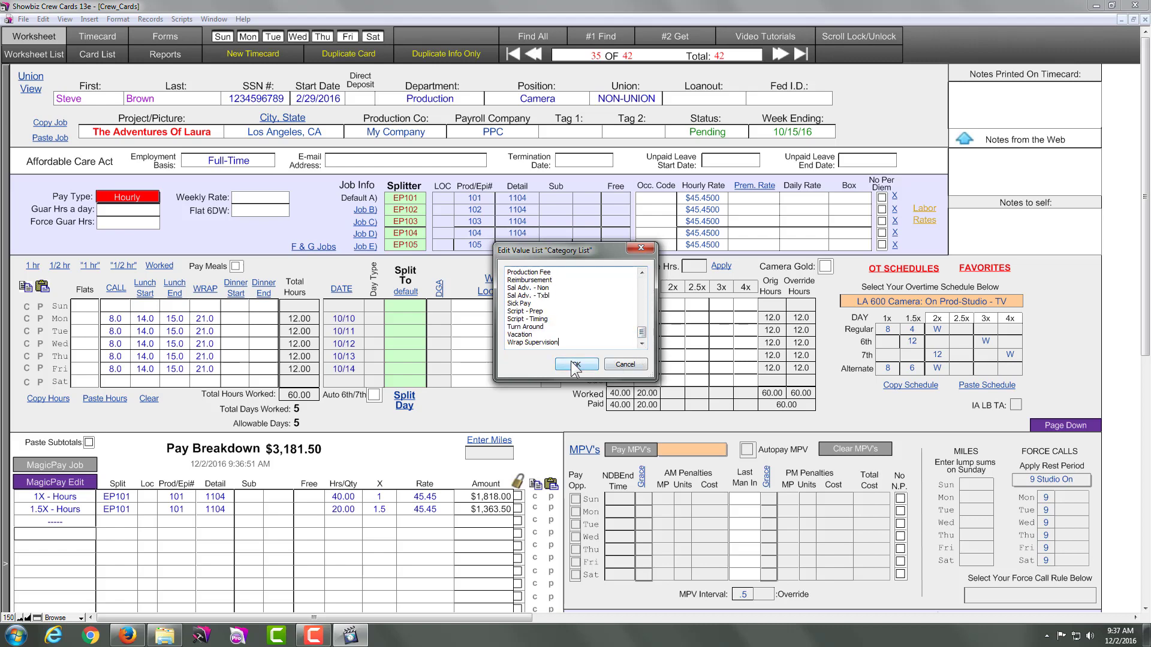
pyautogui.press('Return')
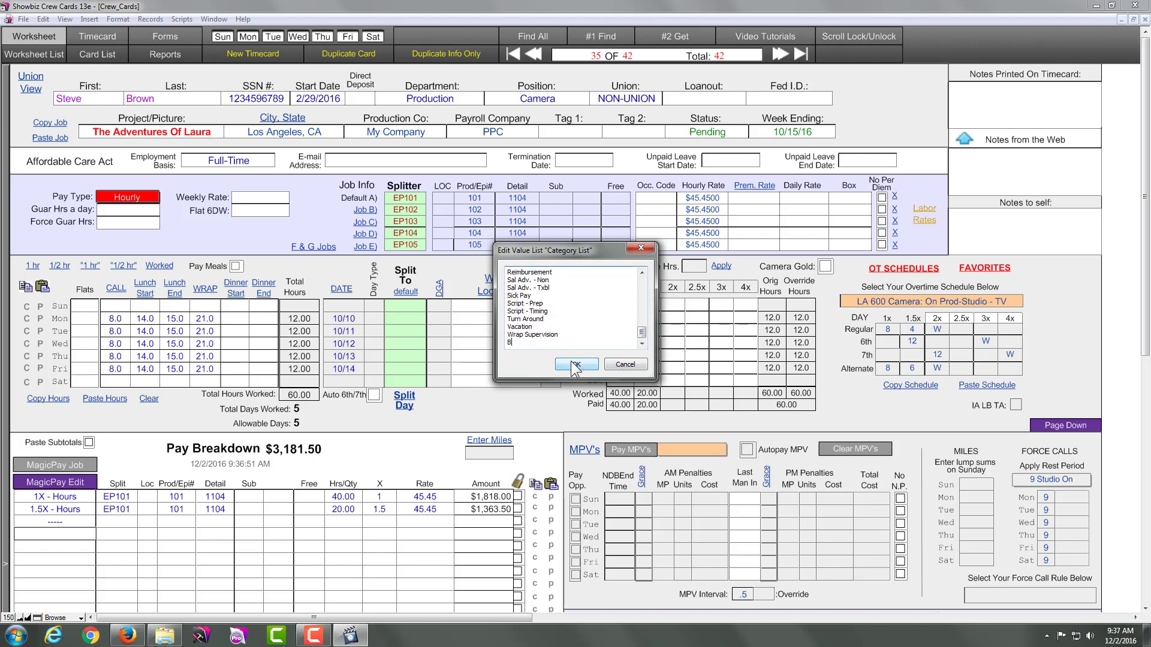
pyautogui.write('Bonus')
pyautogui.click(575, 365)
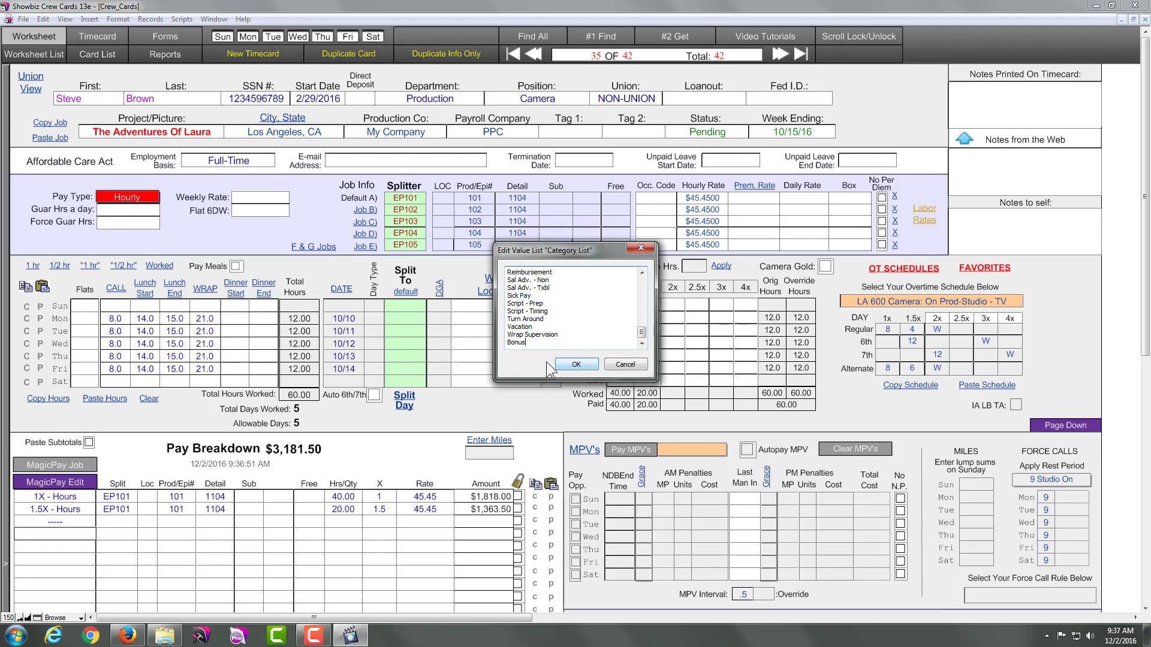
# Add a Bonus line to the pay breakdown with episode 101, detail 1104, quantity 1, multiplier 1 and rate 500.
pyautogui.click(112, 533)
pyautogui.click(81, 534)
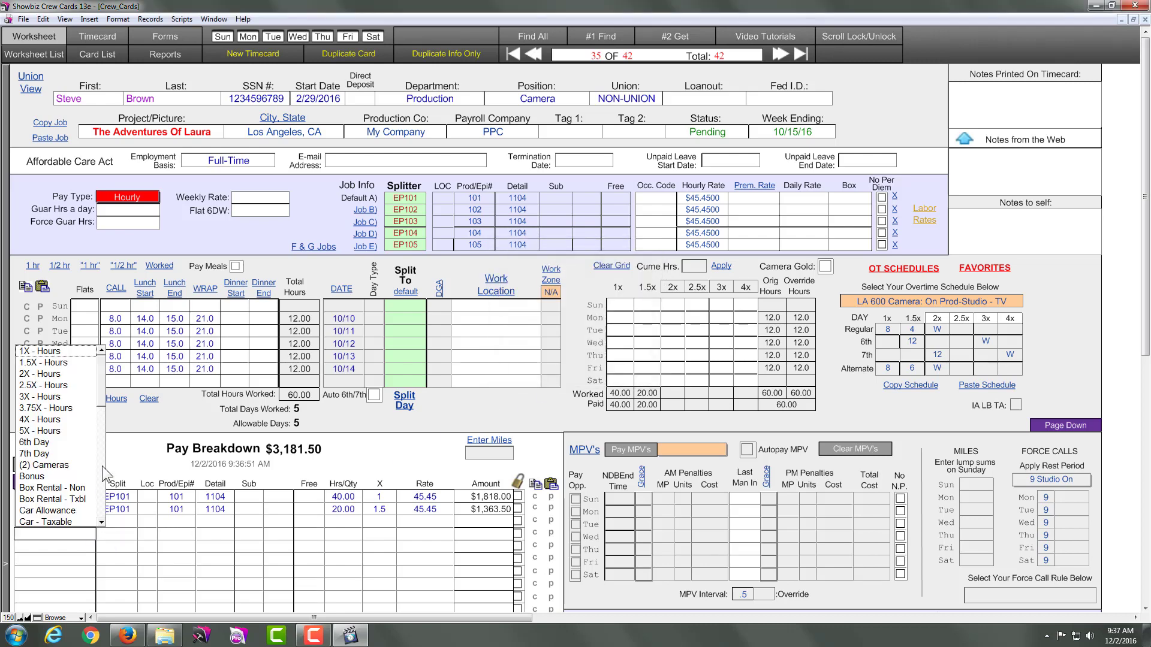
pyautogui.moveTo(103, 404); pyautogui.dragTo(102, 522)
pyautogui.click(41, 510)
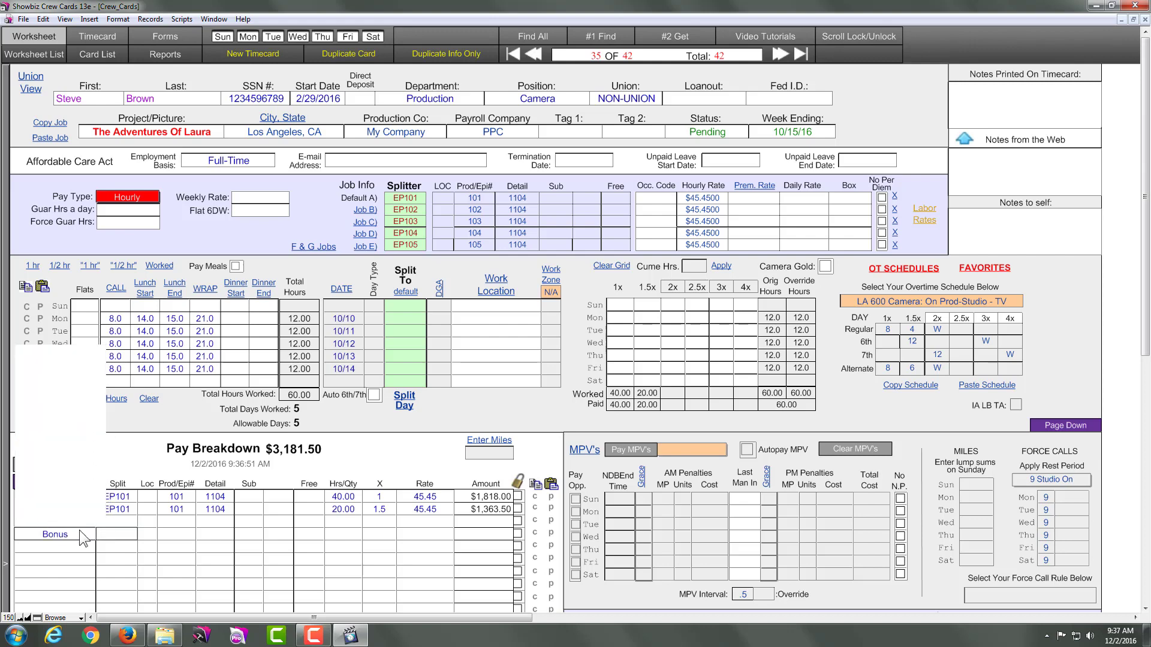
pyautogui.click(177, 538)
pyautogui.write('101')
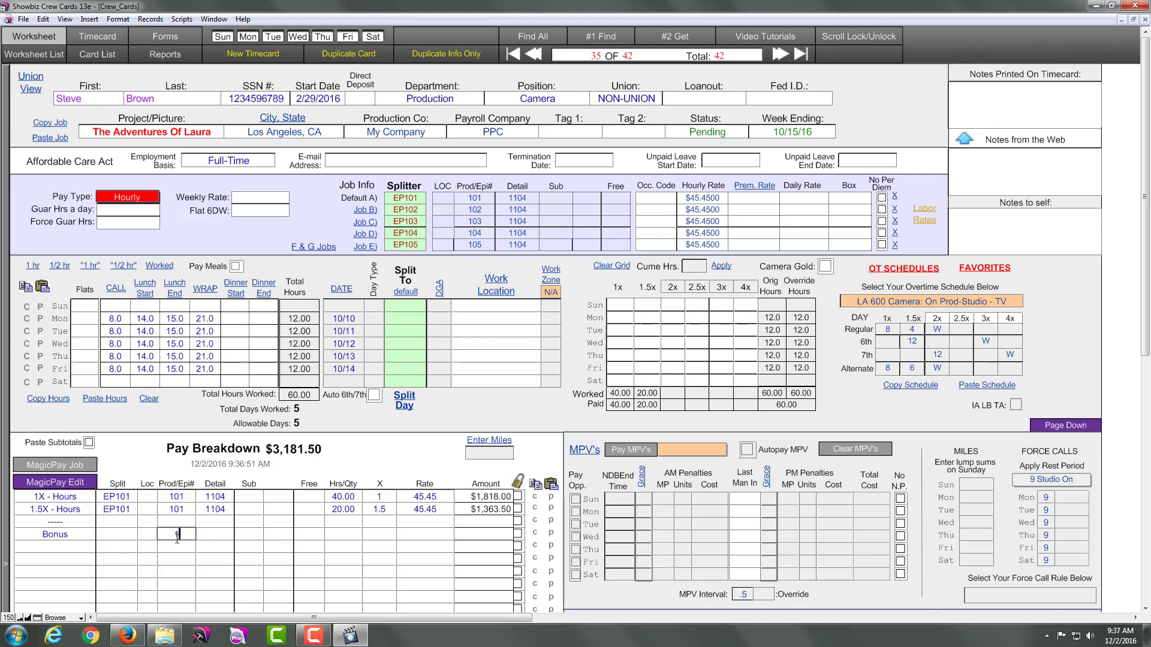
pyautogui.click(220, 537)
pyautogui.write('1104')
pyautogui.click(344, 533)
pyautogui.write('1')
pyautogui.click(382, 534)
pyautogui.click(415, 535)
pyautogui.write('500')
pyautogui.press('Tab')
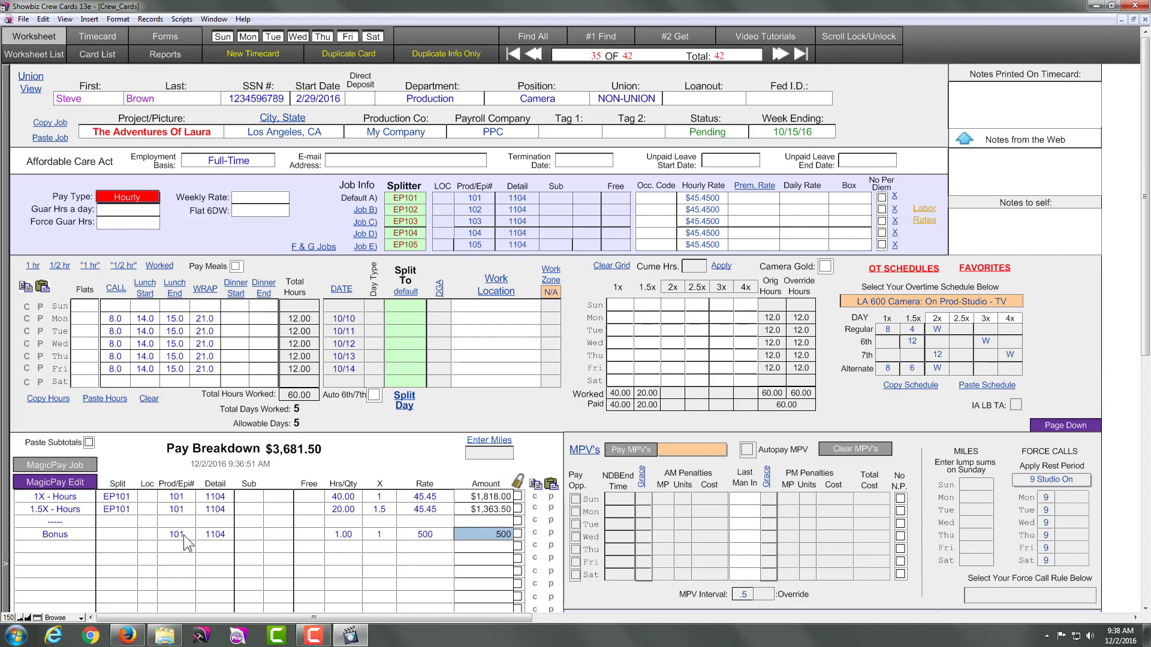
# Lock the Bonus line for a MagicPay recalculation, and unlock it once the breakdown has been recalculated.
pyautogui.click(517, 534)
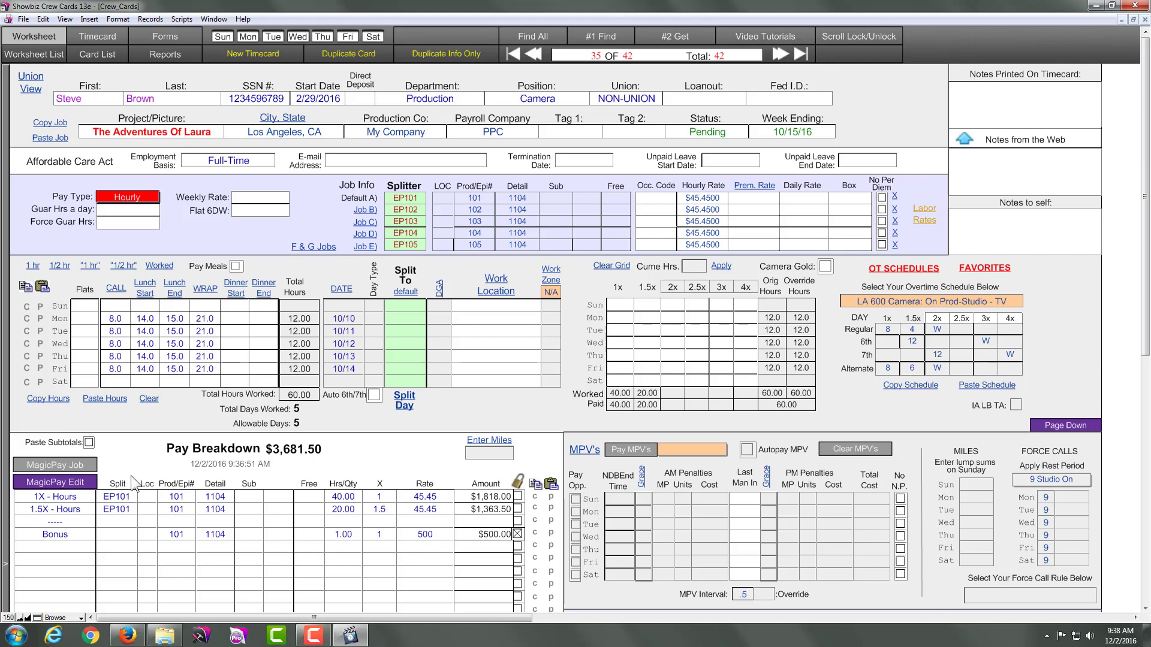
pyautogui.click(83, 466)
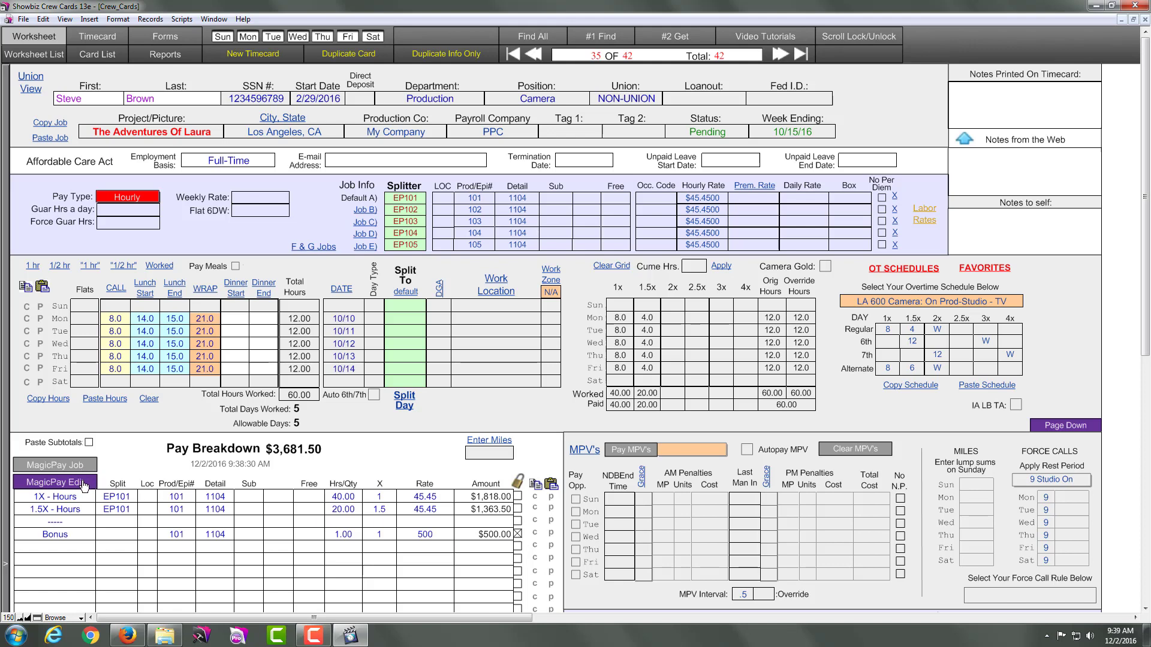
pyautogui.click(518, 536)
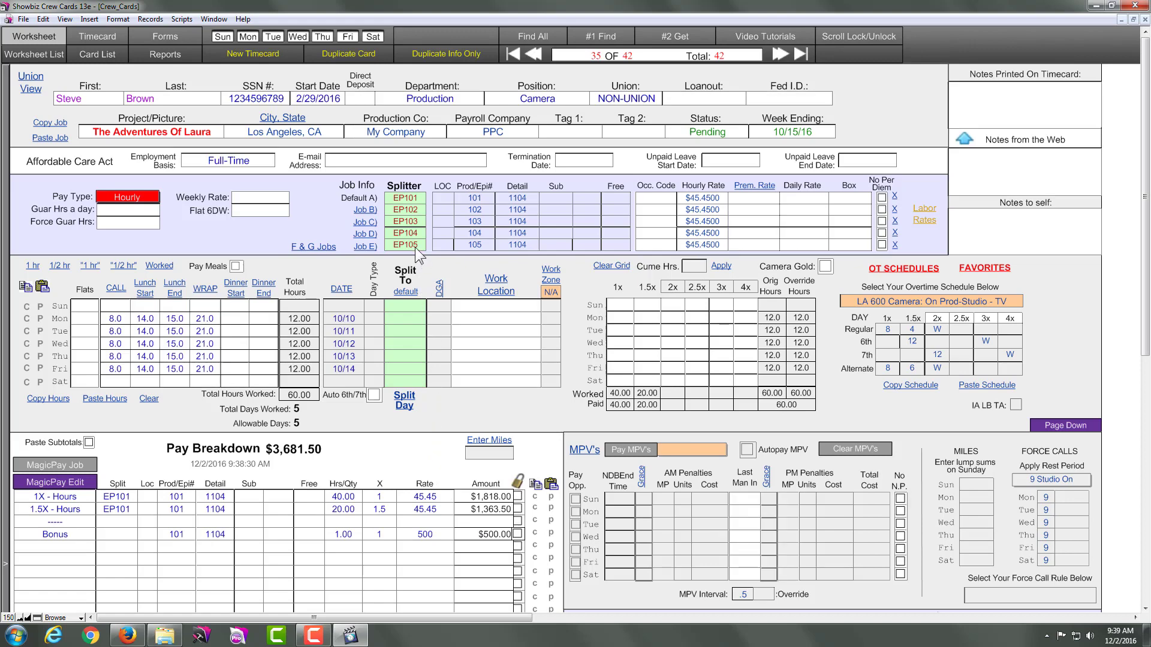
# Assign Monday through Friday to splits EP101 through EP105, one episode per day, and recalculate the pay breakdown by job.
pyautogui.moveTo(412, 203); pyautogui.dragTo(414, 320)
pyautogui.moveTo(414, 209); pyautogui.dragTo(417, 357)
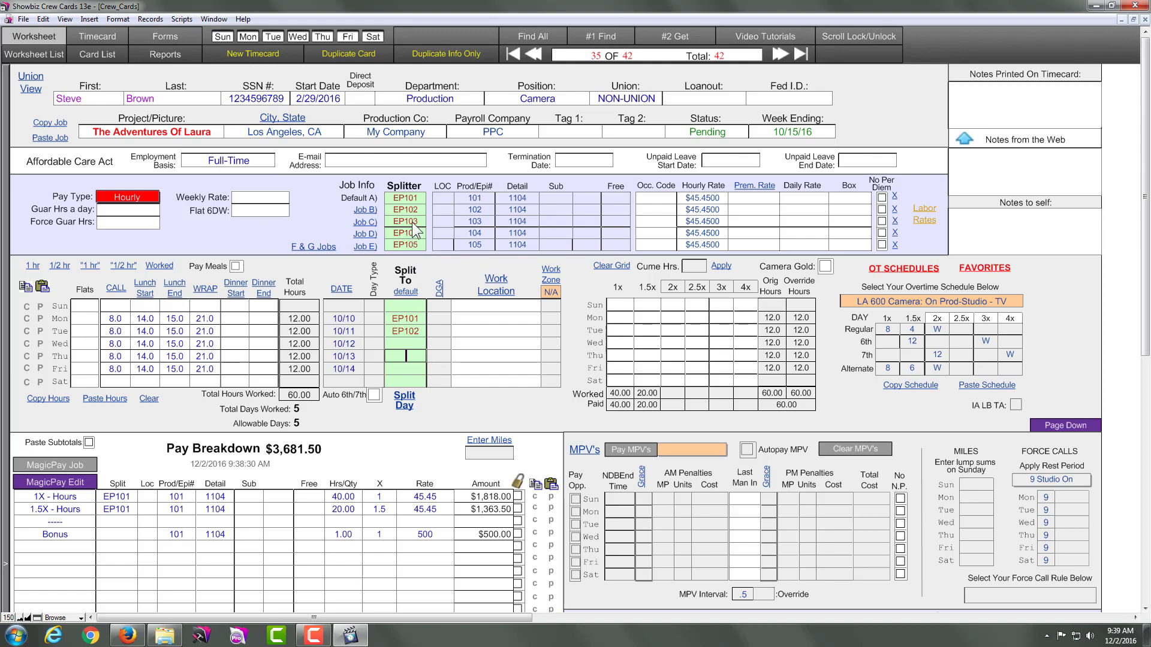
pyautogui.moveTo(413, 222); pyautogui.dragTo(418, 344)
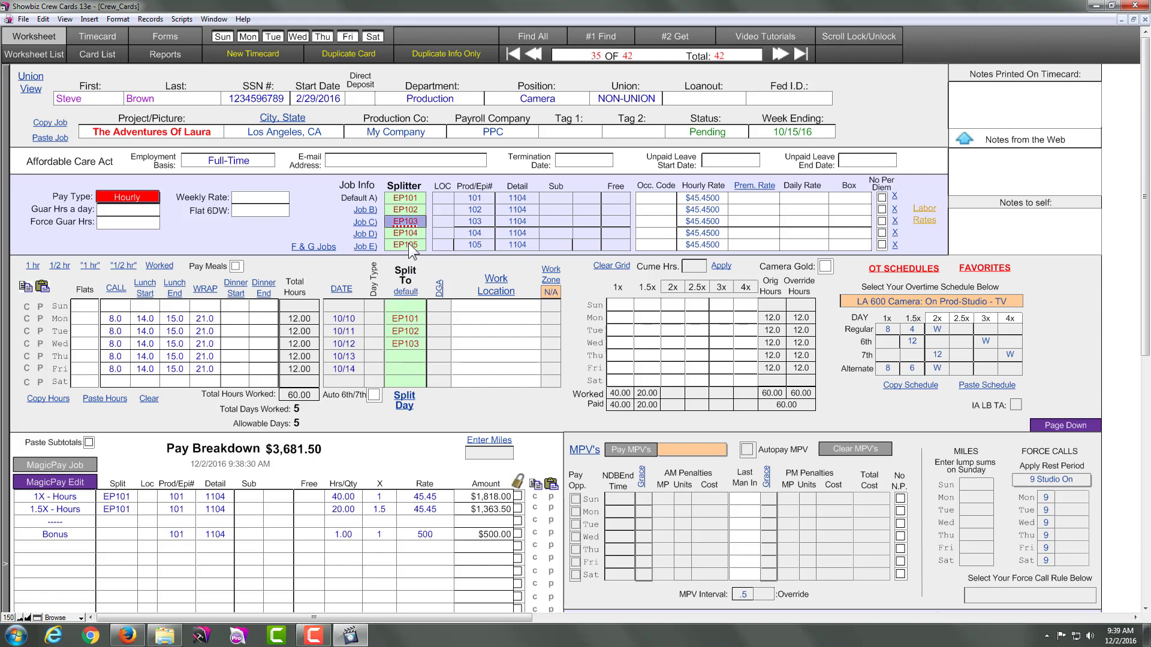
pyautogui.moveTo(407, 234); pyautogui.dragTo(411, 371)
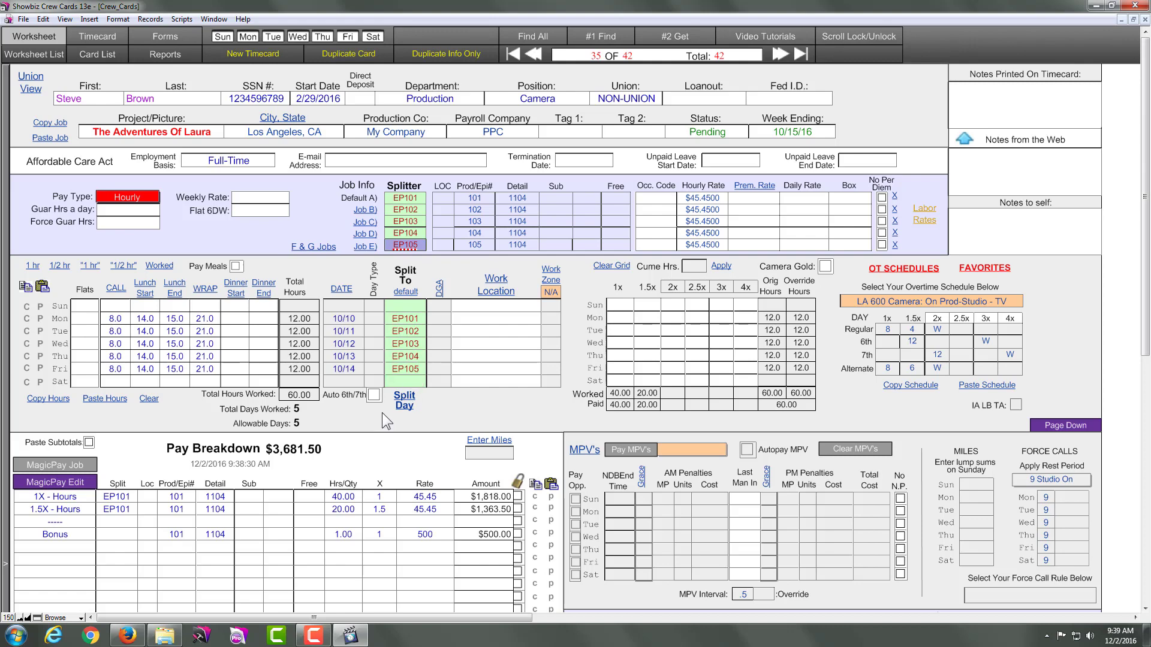
pyautogui.click(84, 466)
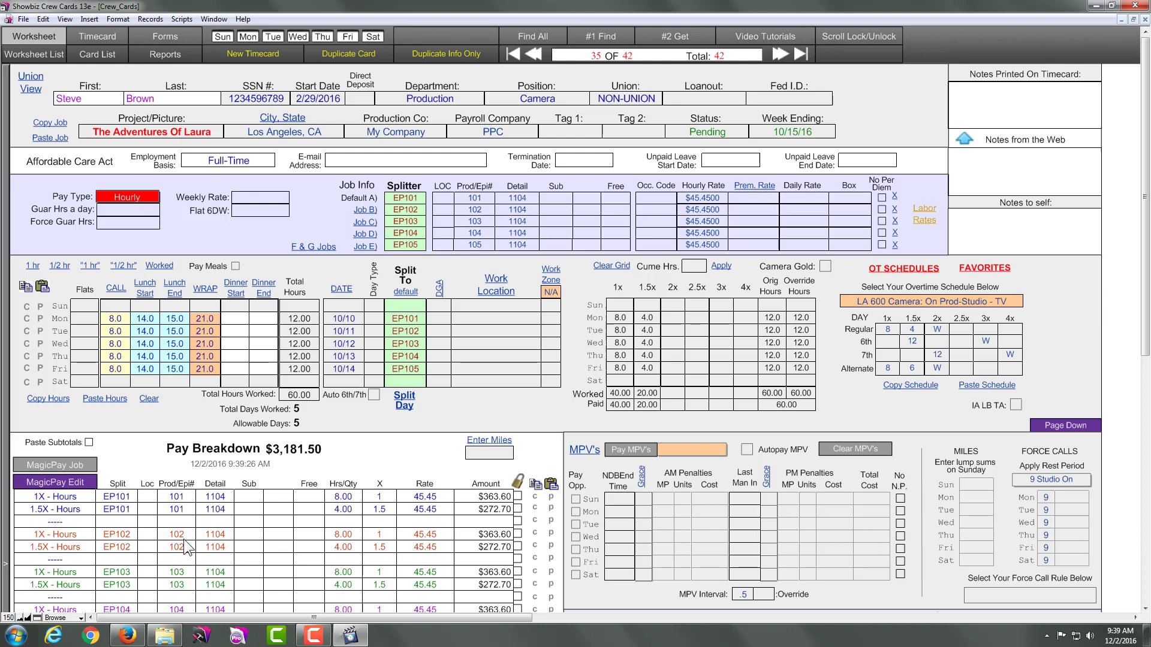
# Regroup the whole pay breakdown by hours type with MagicPay Edit, and return it to grouping by job.
pyautogui.click(78, 492)
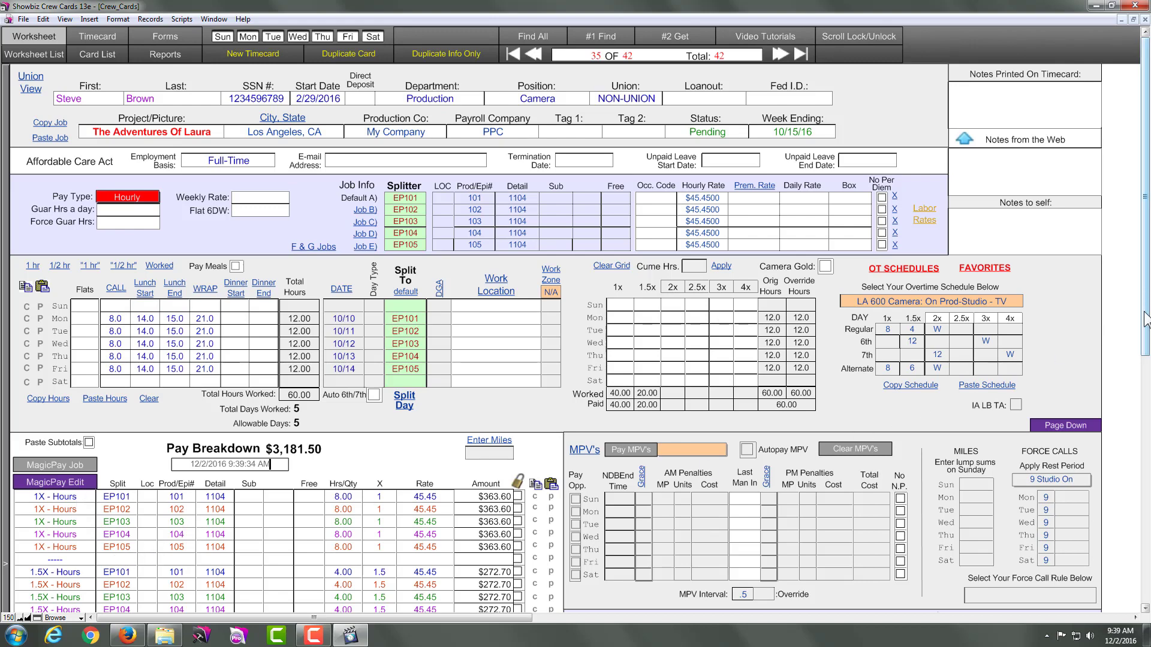
pyautogui.moveTo(1142, 310); pyautogui.dragTo(1142, 383)
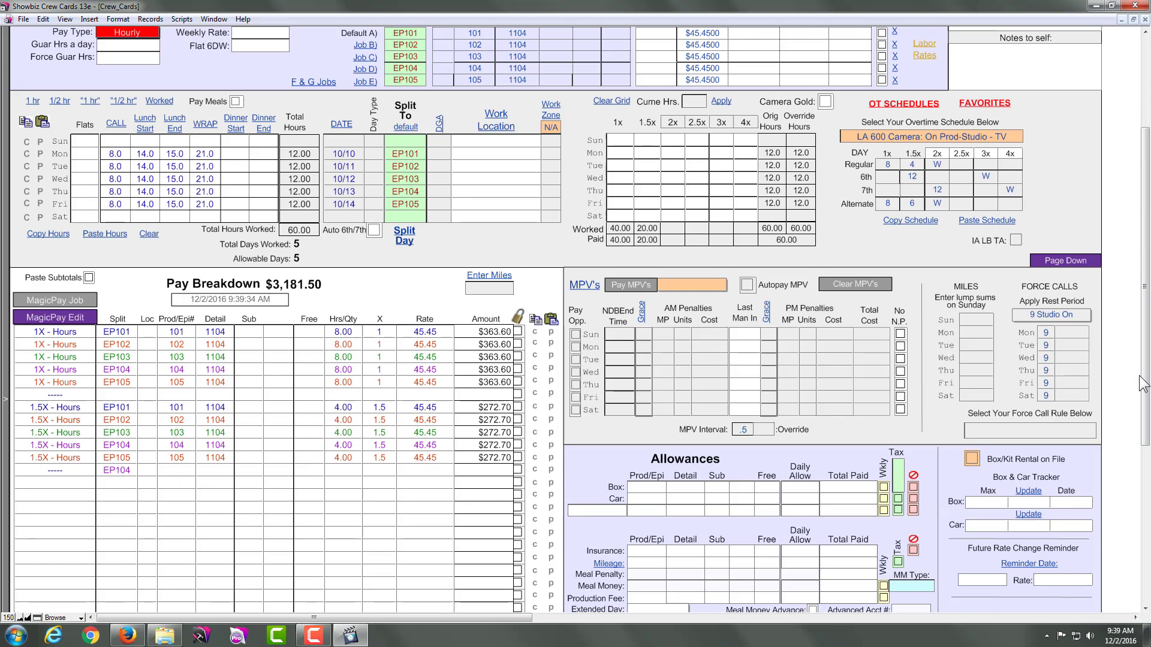
pyautogui.click(61, 307)
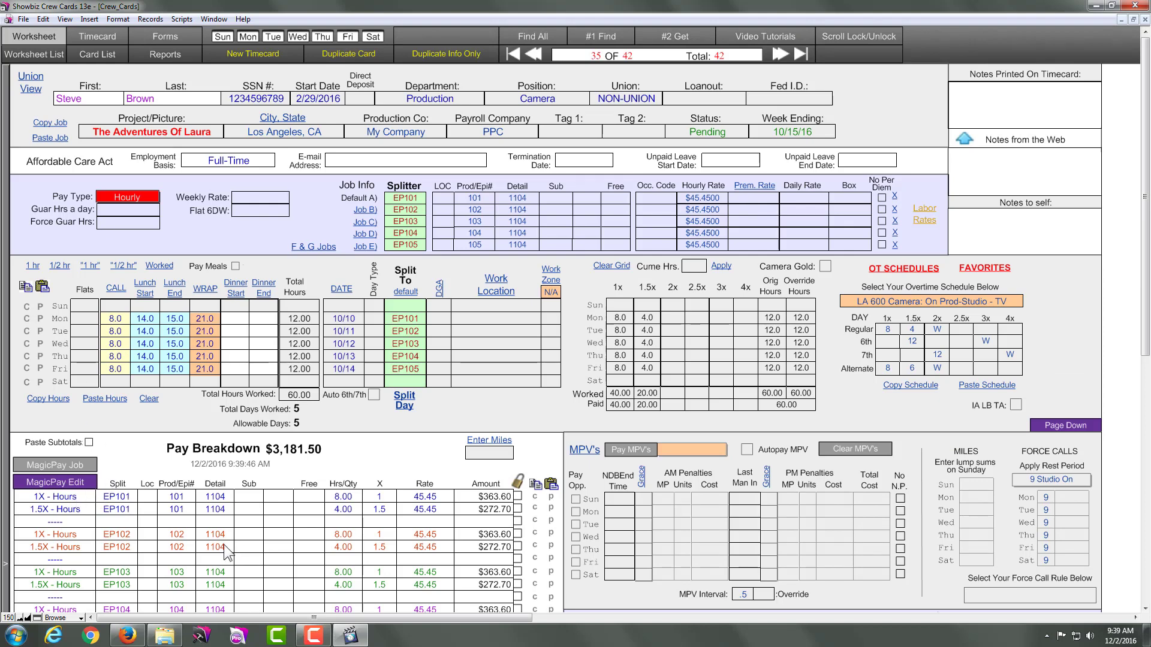
# Enable pasting of subtotals and recalculate the pay breakdown by job.
pyautogui.click(88, 443)
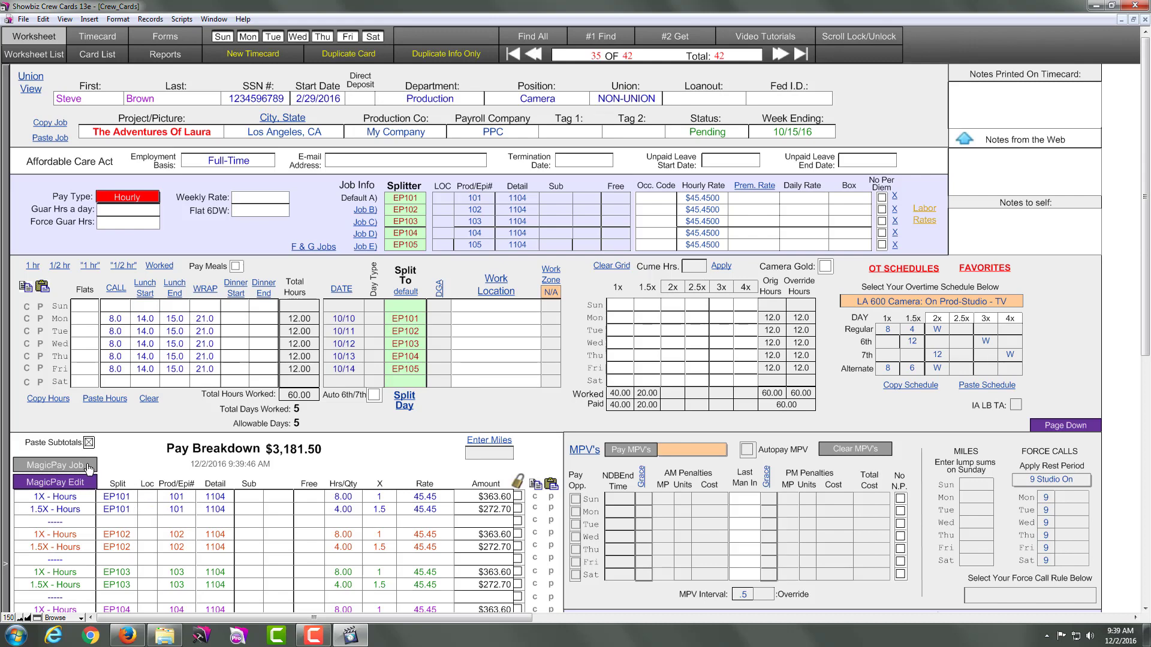
pyautogui.click(77, 467)
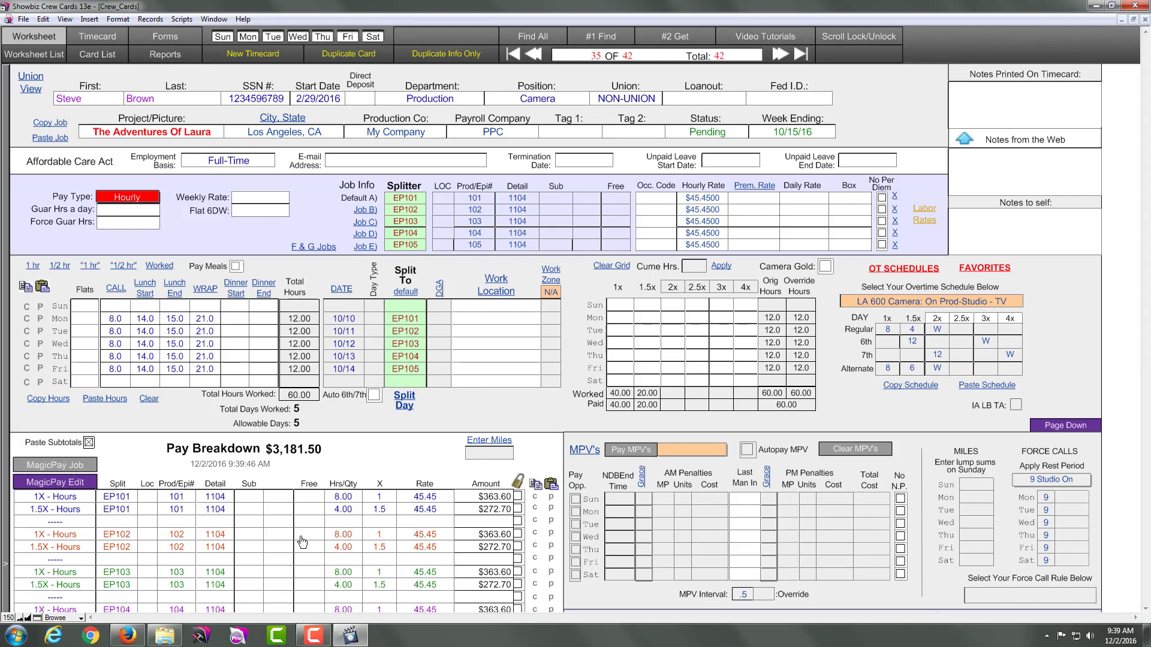